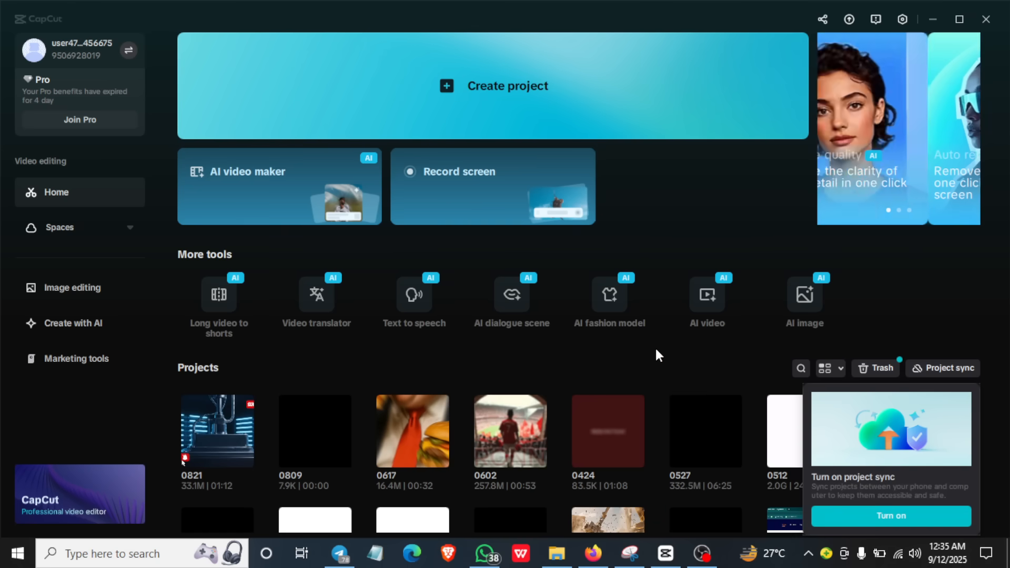
Step: Create a new empty video project in CapCut and bring its editor window to the front
scroll(542, 402, down, 3)
scroll(542, 402, up, 3)
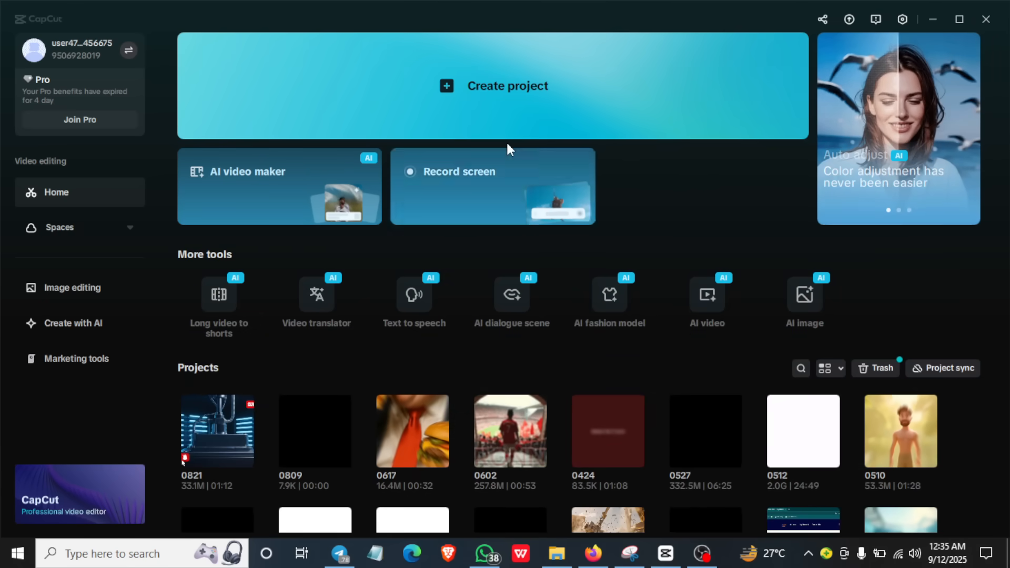
click(456, 88)
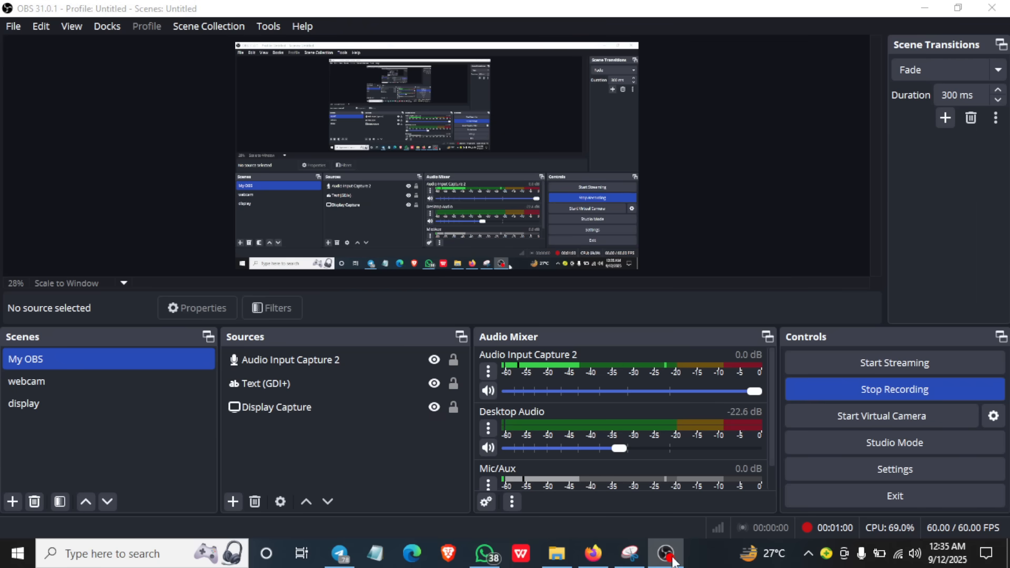
click(924, 8)
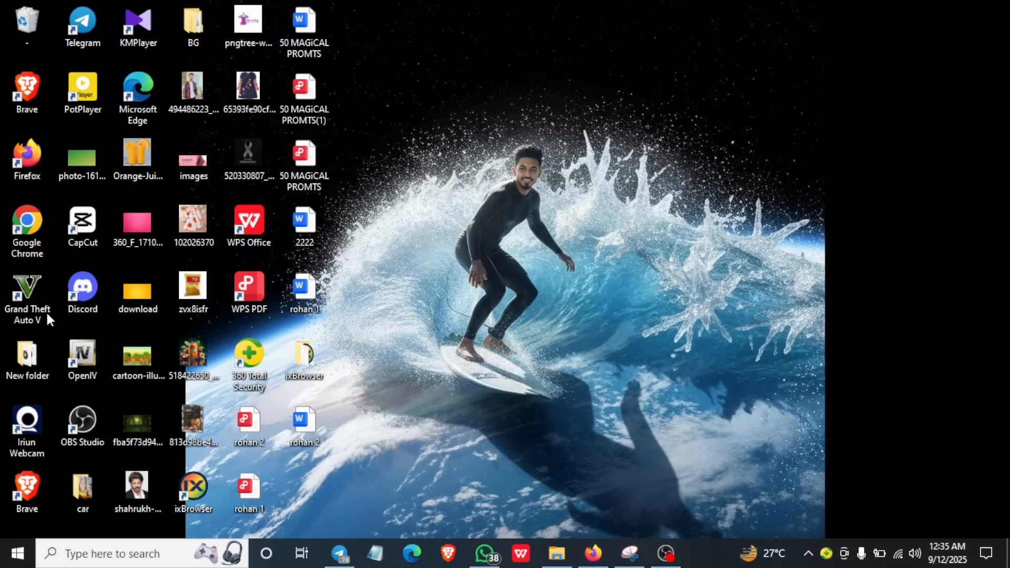
double_click(91, 224)
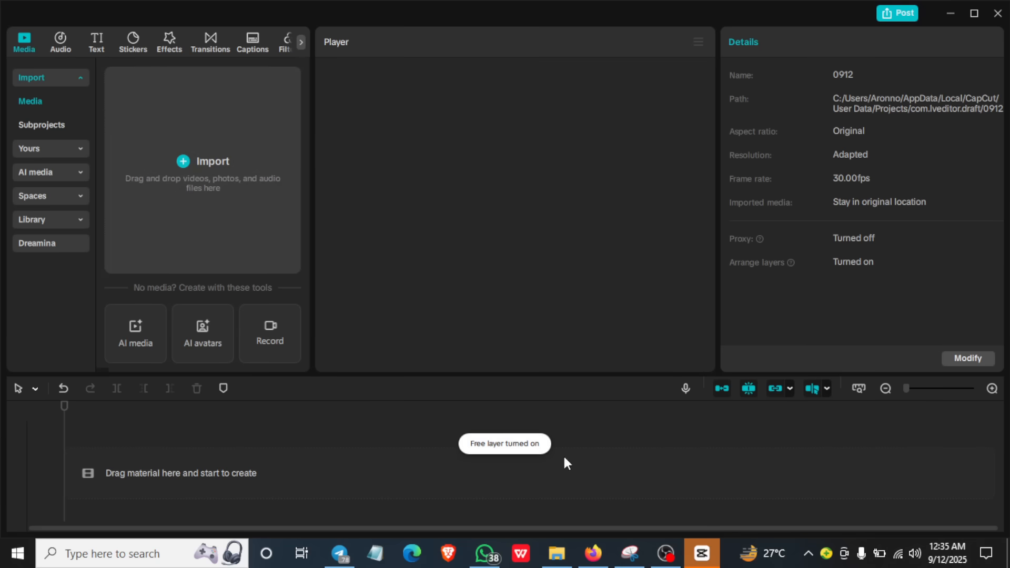
click(703, 558)
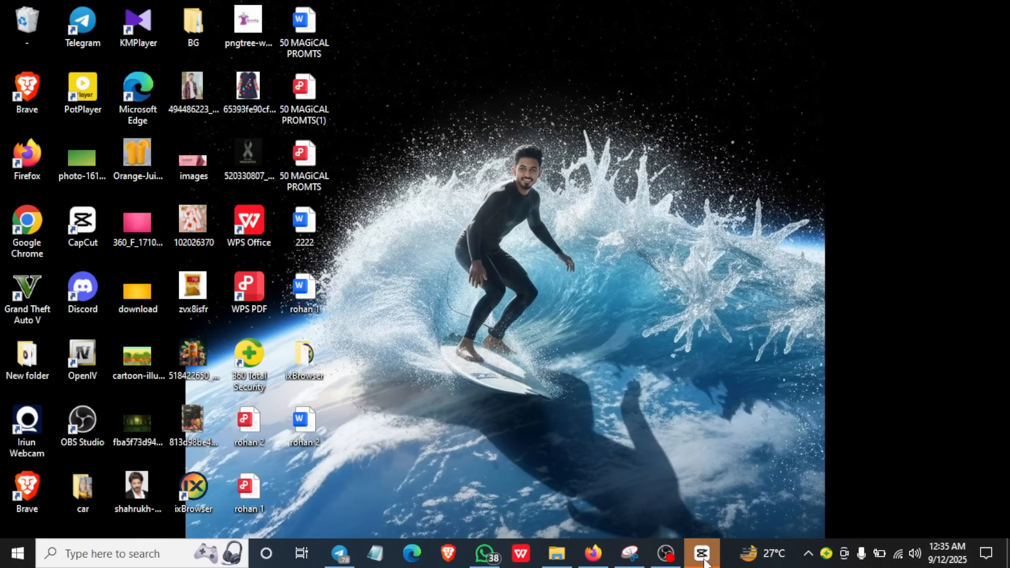
click(705, 552)
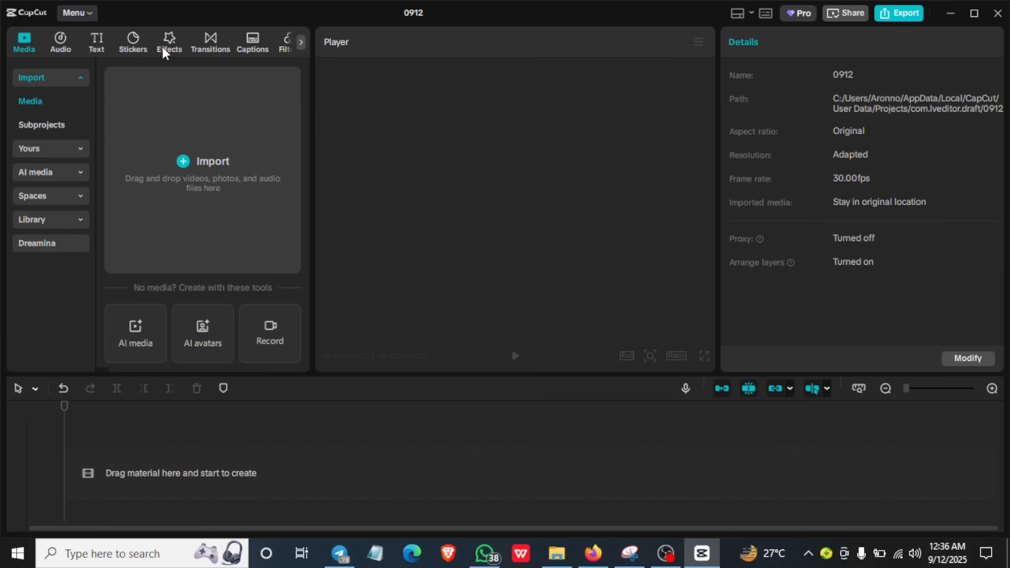
Step: Import the video "মা_ও_ছেলের_পারিবারিক_দৃশ্য" from the Downloads folder and delete it from the project media
click(300, 43)
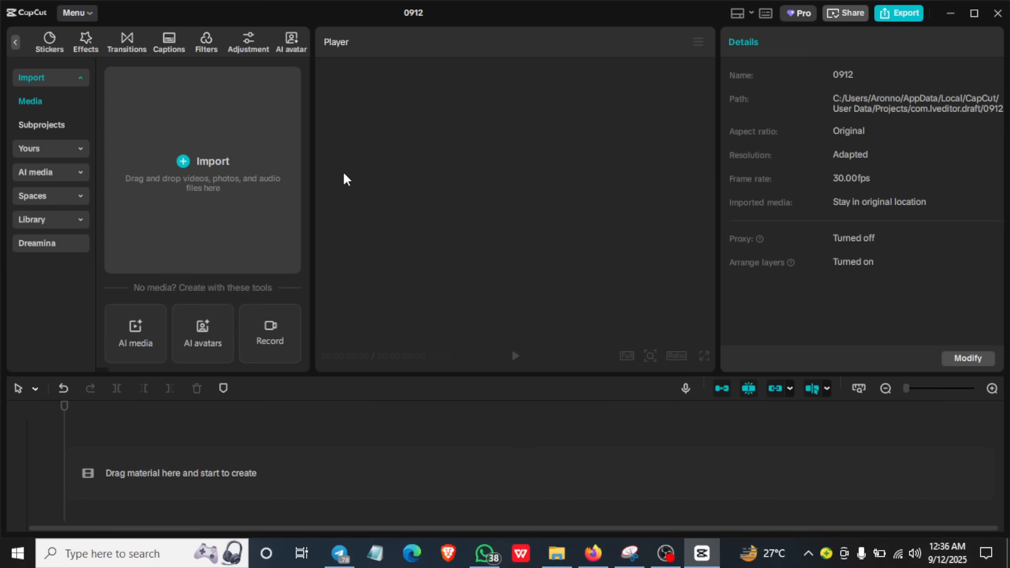
click(183, 163)
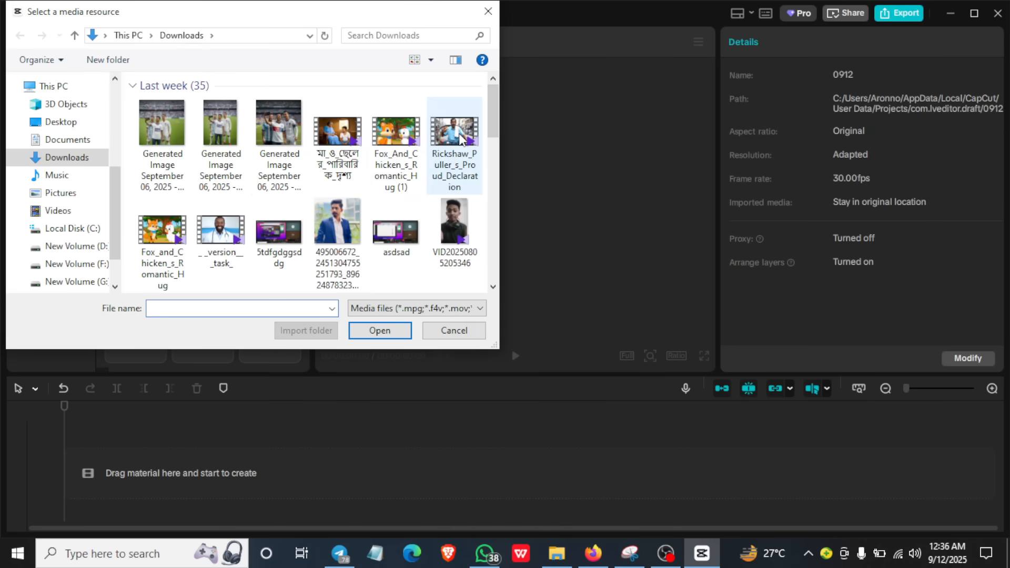
click(335, 131)
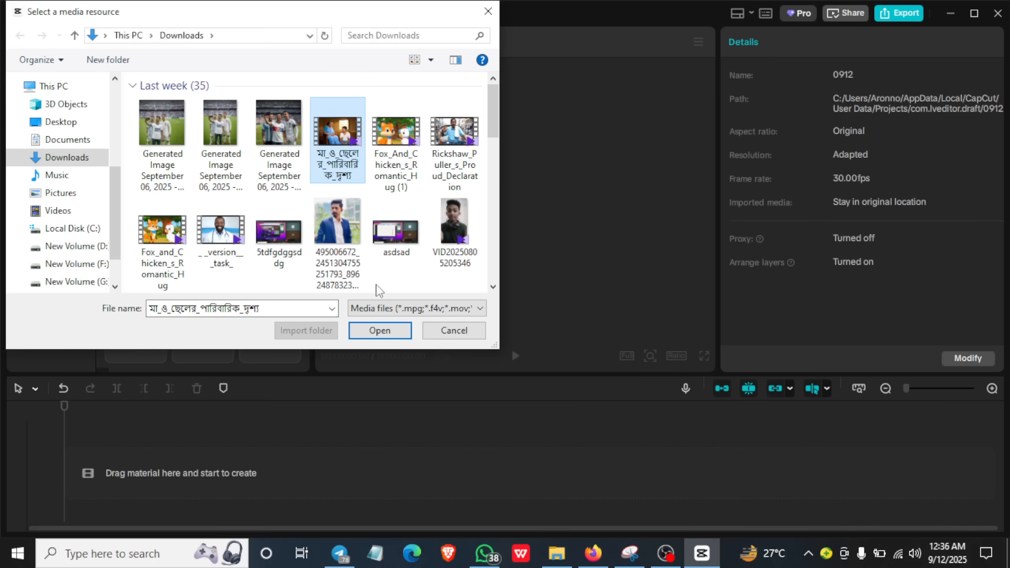
click(384, 330)
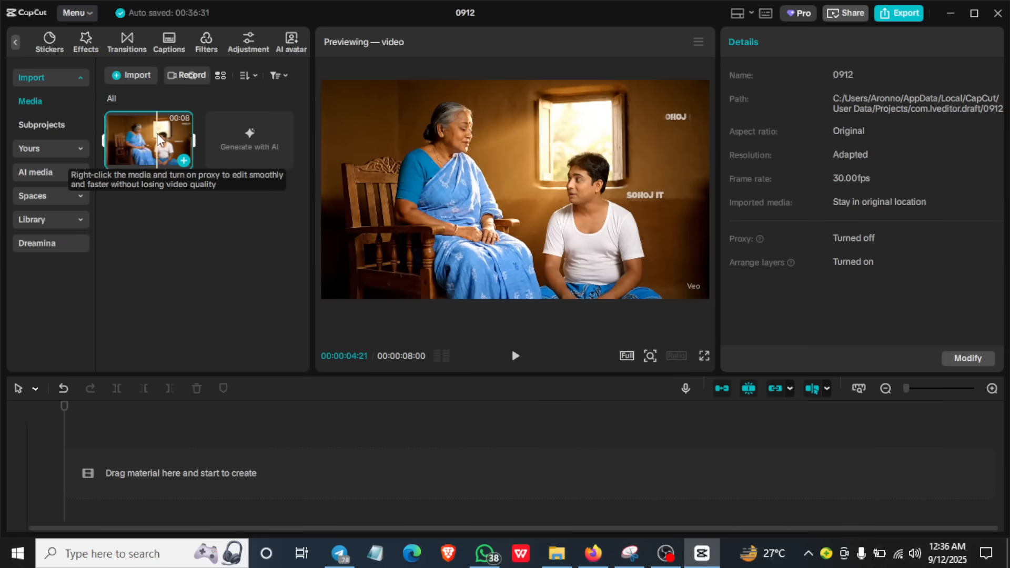
key(Delete)
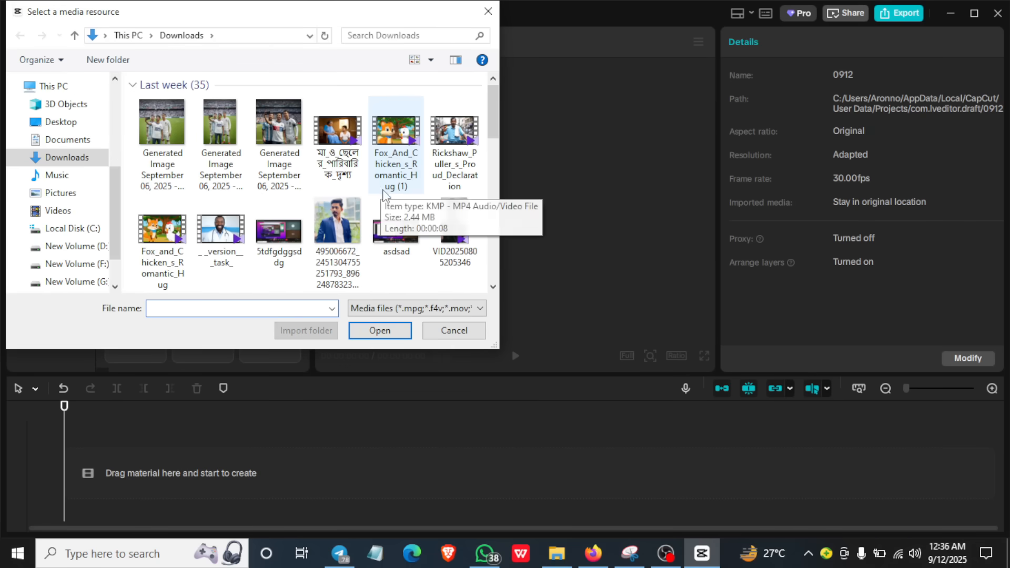
Step: Import the Fox_and_Chicken_s_Romantic_Hug video from the Downloads folder into the project media
scroll(268, 231, down, 1)
scroll(268, 231, down, 3)
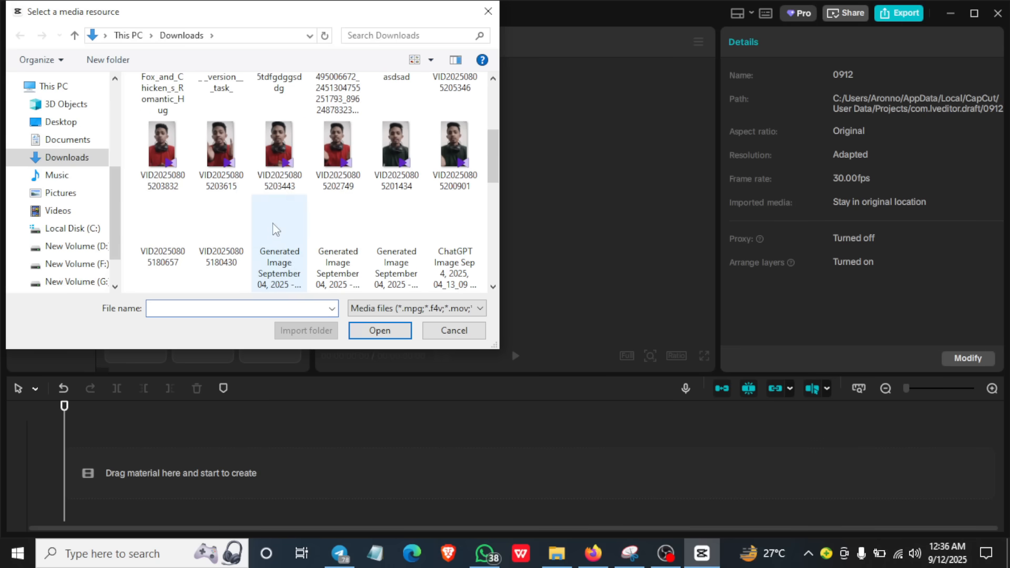
scroll(271, 230, up, 1)
scroll(273, 231, up, 1)
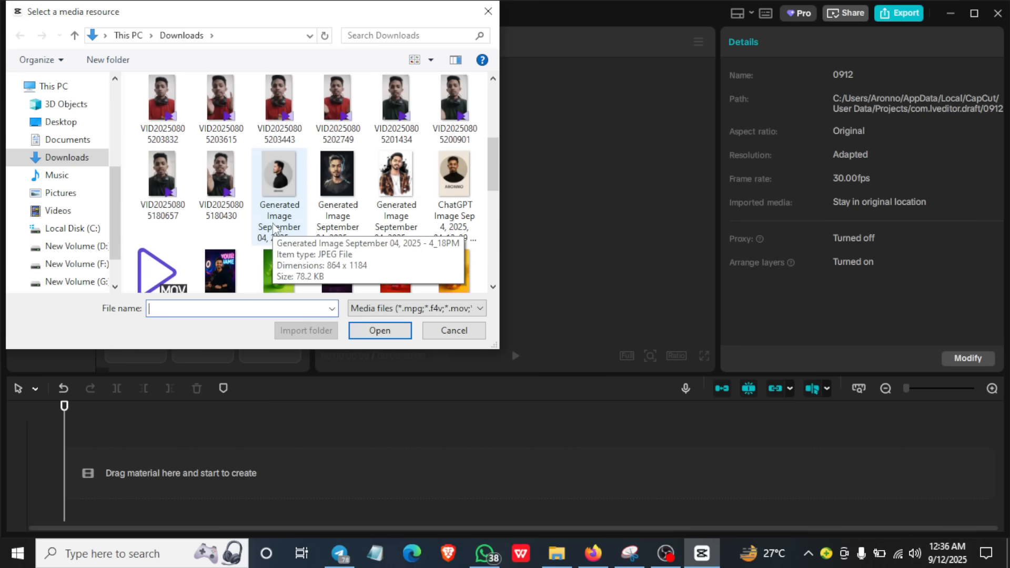
scroll(374, 222, down, 2)
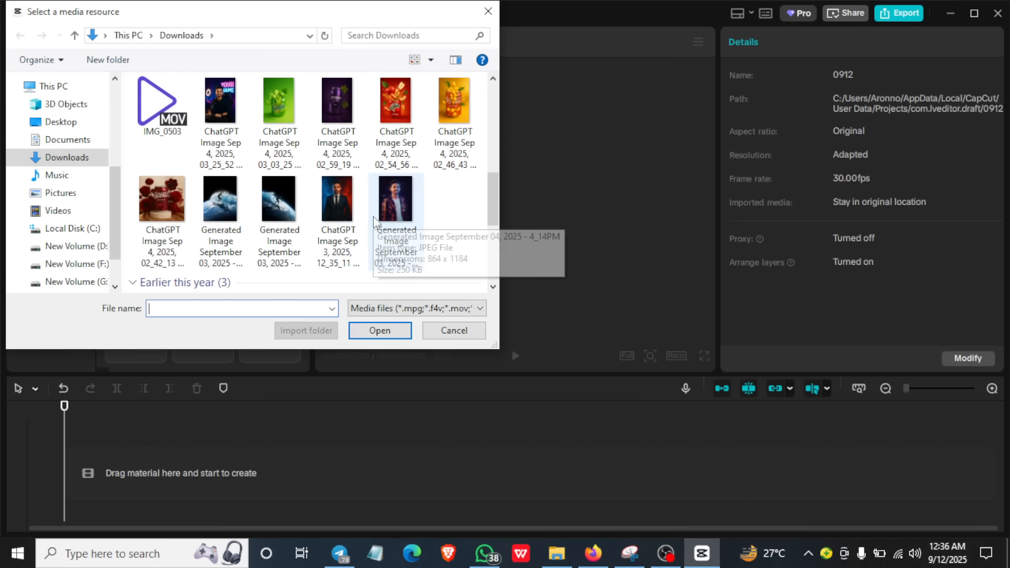
scroll(375, 222, up, 2)
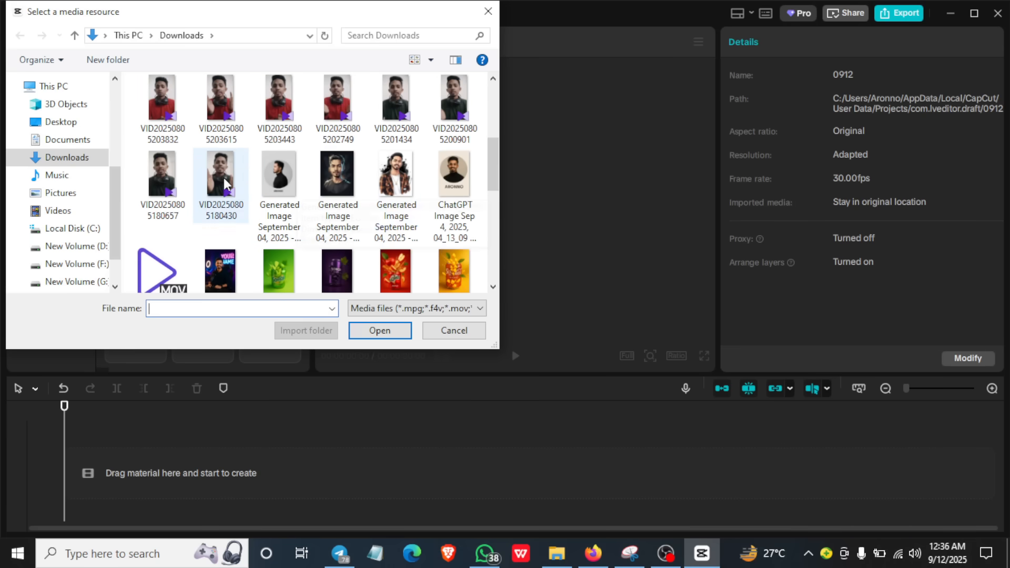
scroll(294, 200, up, 1)
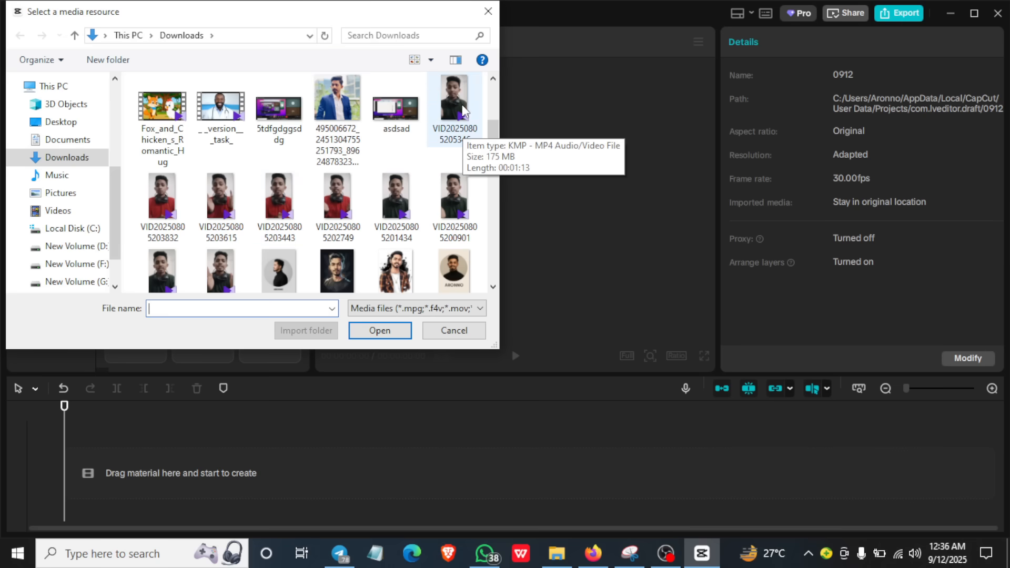
click(162, 108)
click(380, 331)
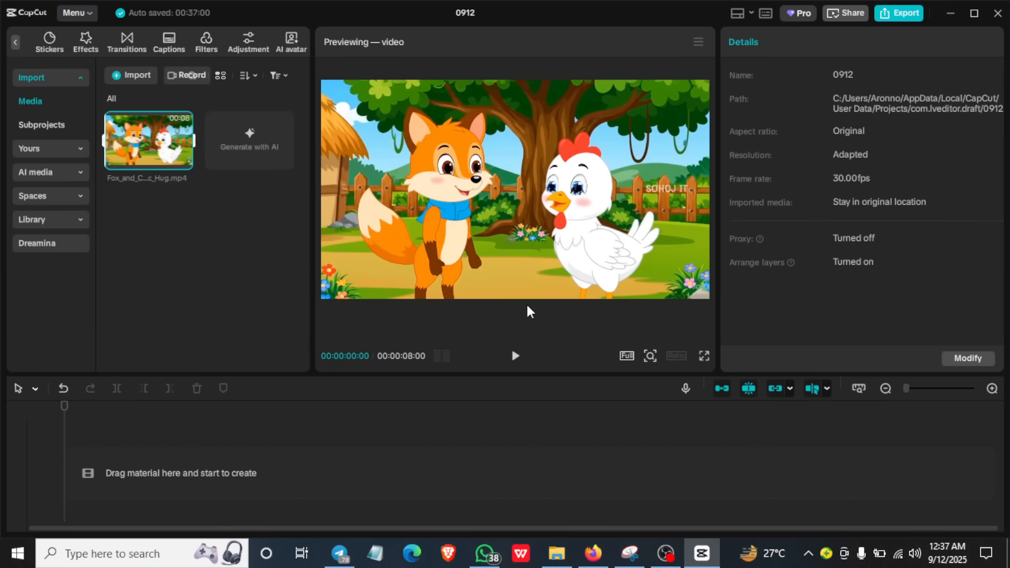
Step: Add the imported fox and chicken clip to the timeline and keep the playhead at its start
mouse_move(192, 160)
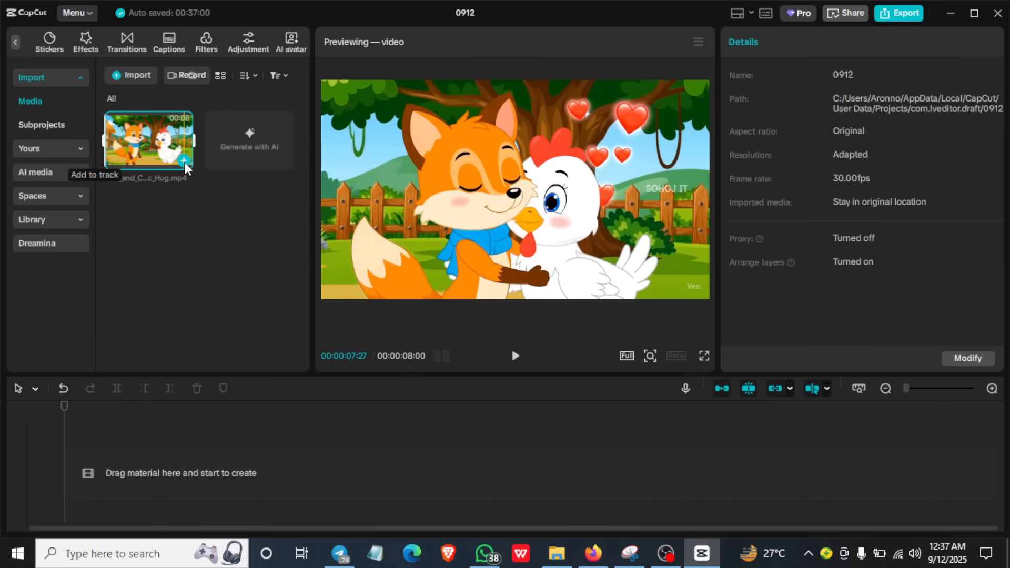
click(184, 162)
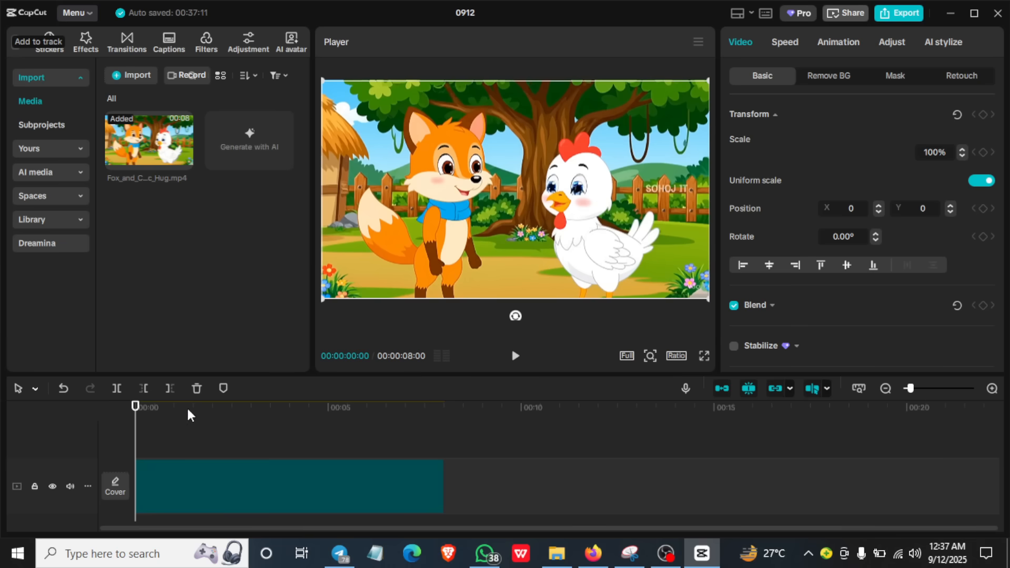
mouse_move(136, 406)
mouse_down()
mouse_move(158, 408)
mouse_move(134, 407)
mouse_up()
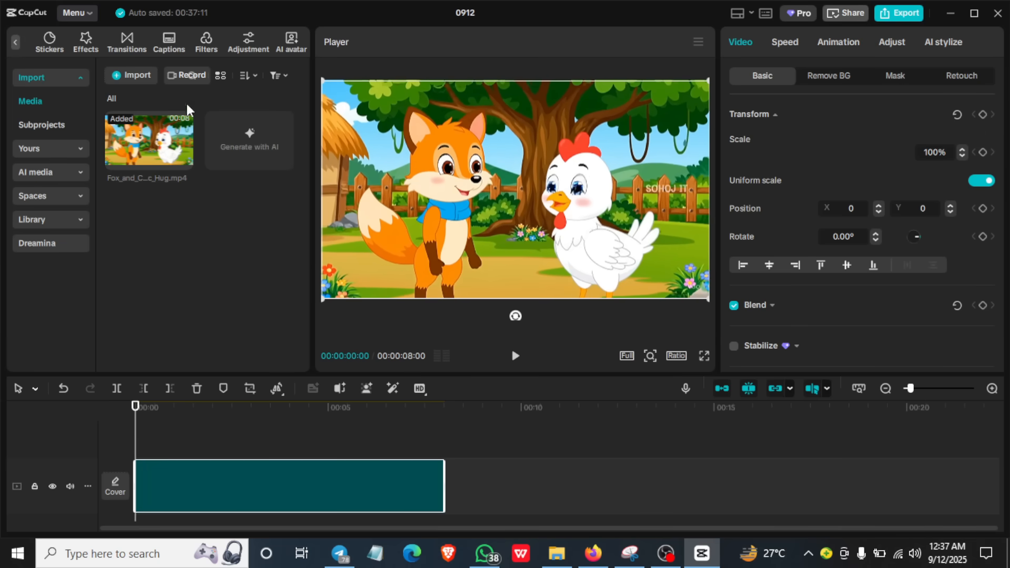
Step: Preview the featured filters 4K, Backlight Fix and Opti-clear on the fox and chicken clip
click(207, 42)
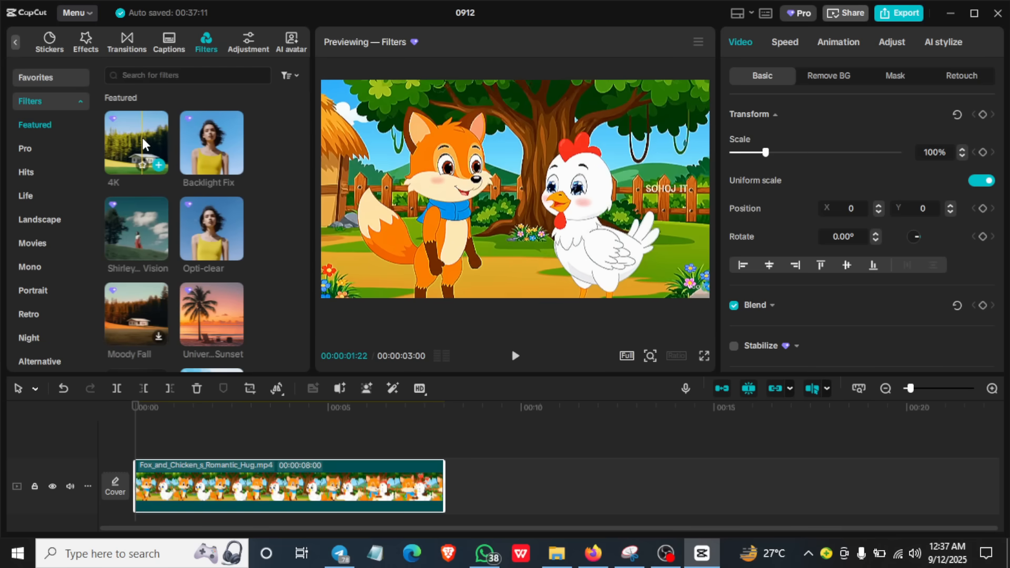
click(146, 145)
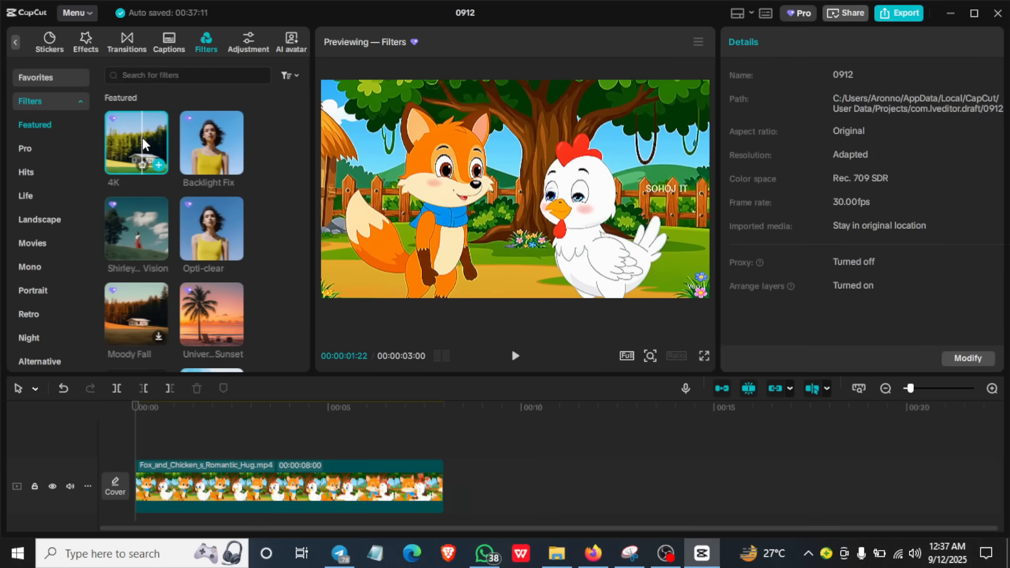
click(214, 141)
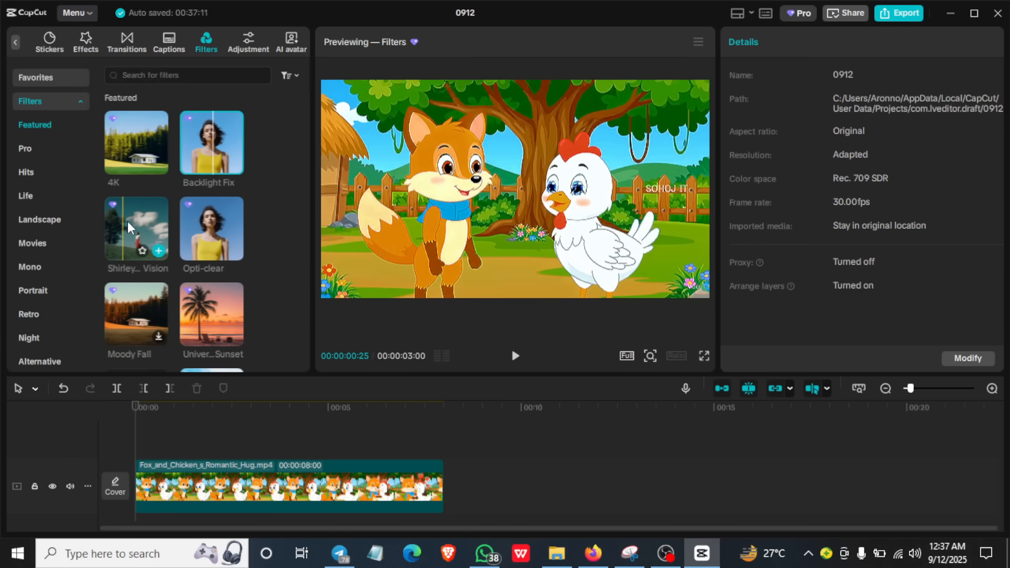
click(210, 232)
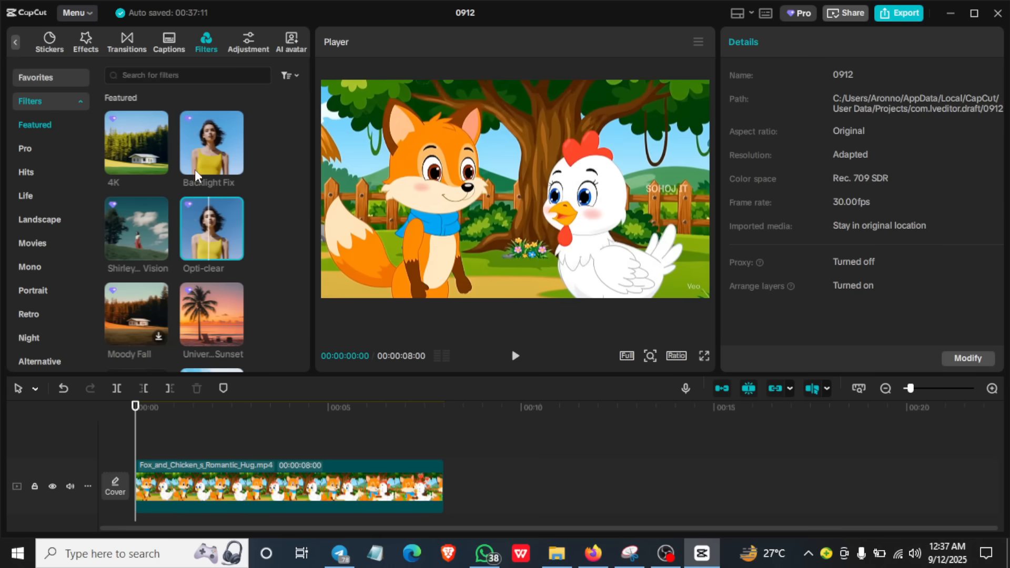
Step: Add the Opti-clear filter to the timeline and extend it over the full length of the clip
scroll(162, 272, down, 2)
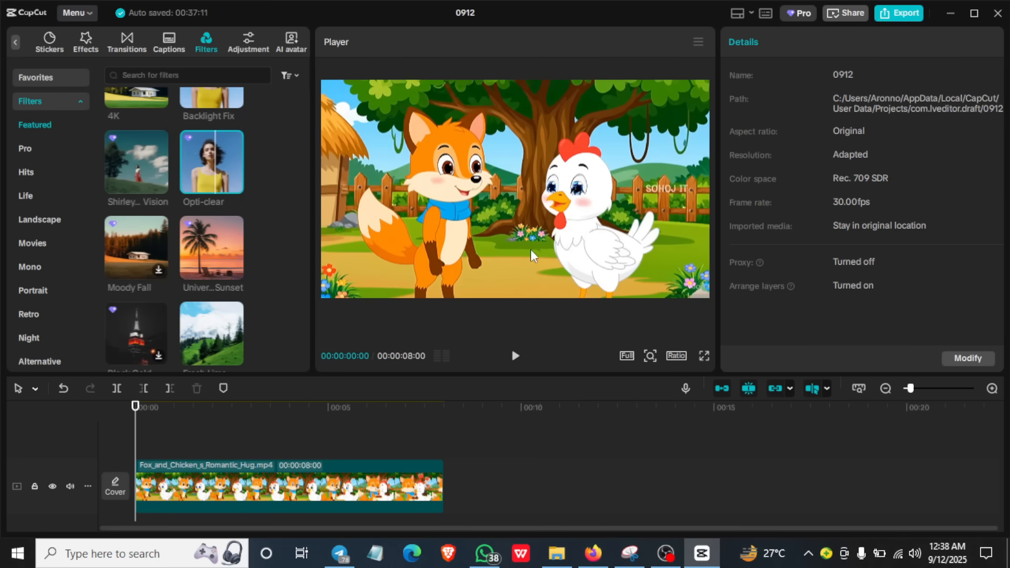
click(234, 185)
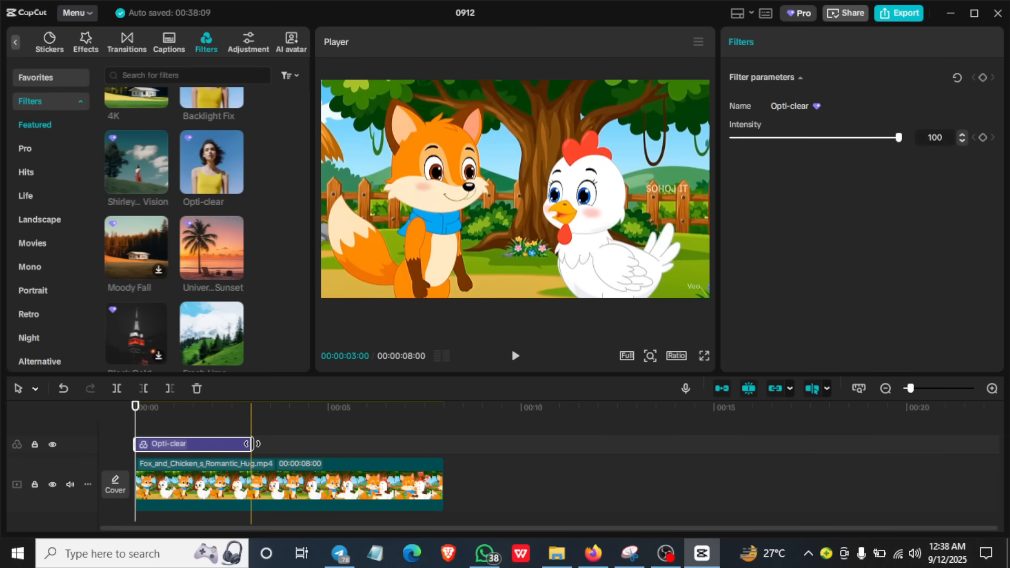
drag(252, 444, 445, 445)
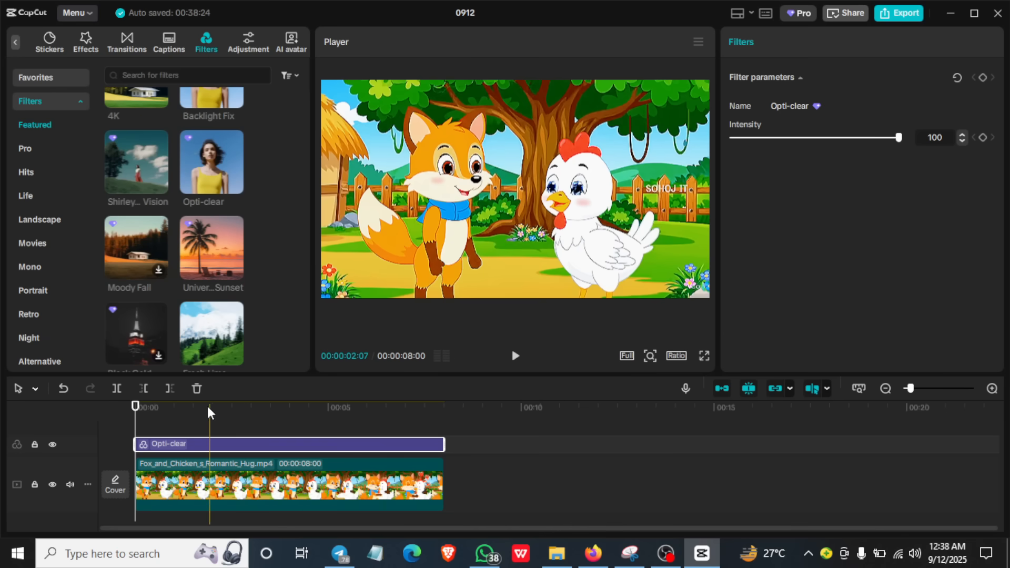
drag(139, 411, 106, 403)
Step: Try a speed of 1.21x on the fox and chicken clip and set it back to 1.00x
click(260, 472)
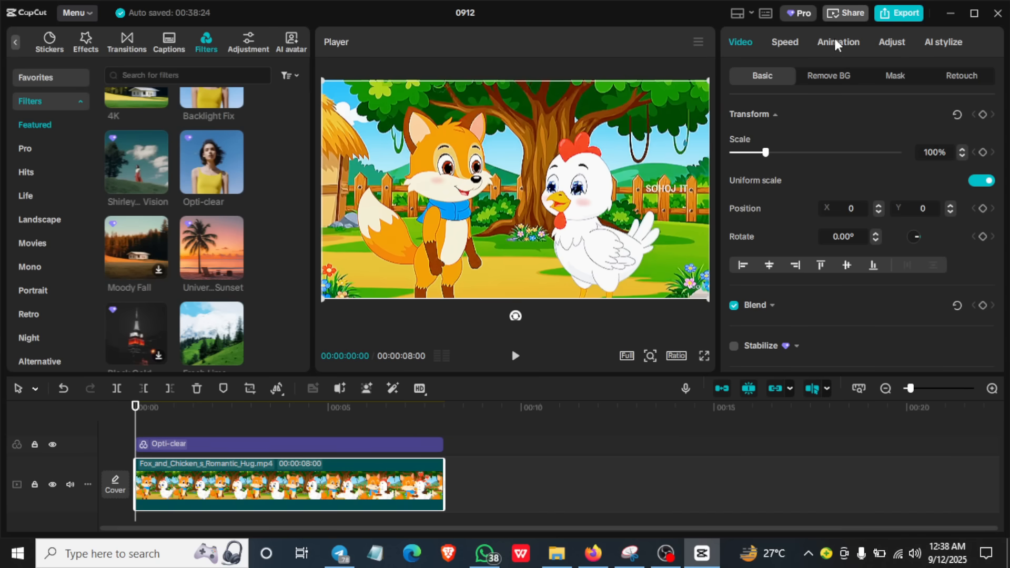
click(779, 47)
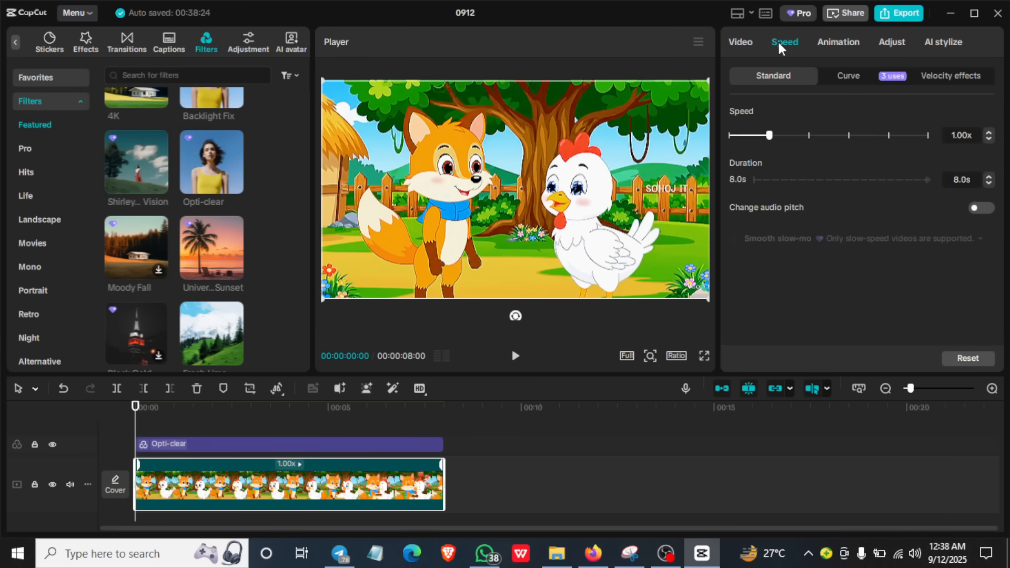
click(778, 135)
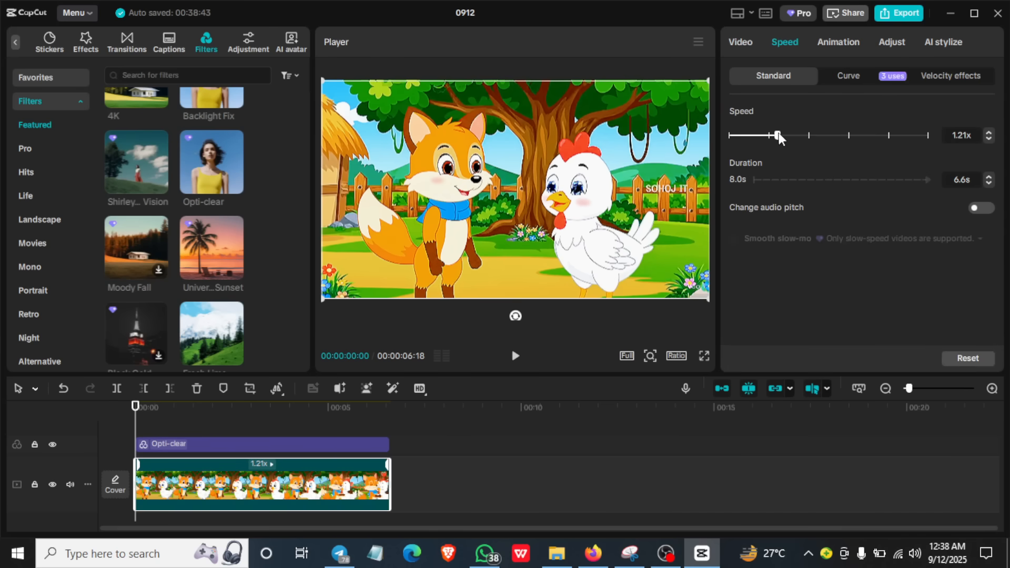
drag(787, 134, 769, 135)
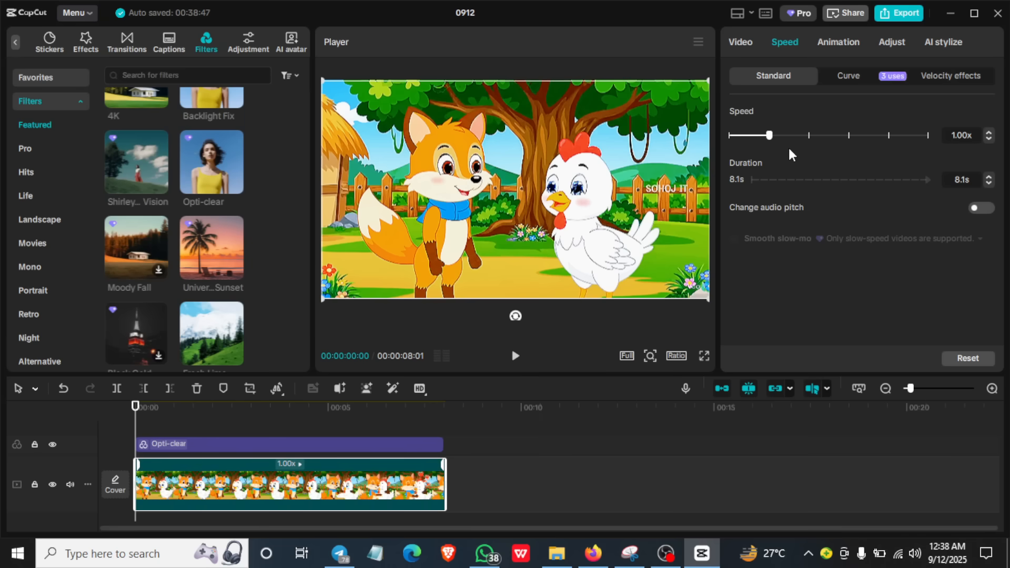
Step: Play the opening moment of the clip to check it and return the playhead to the start
click(516, 358)
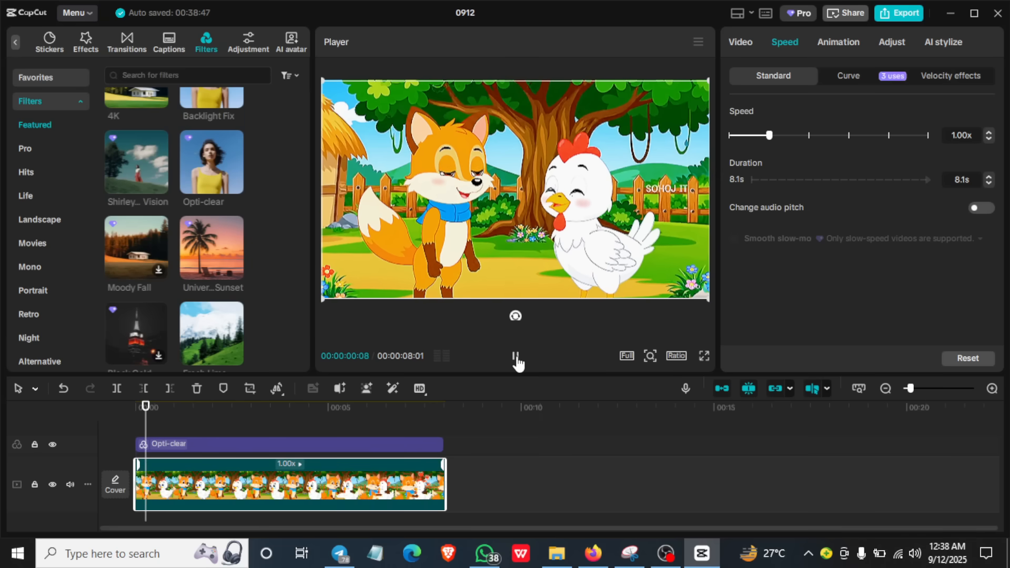
click(516, 357)
click(125, 412)
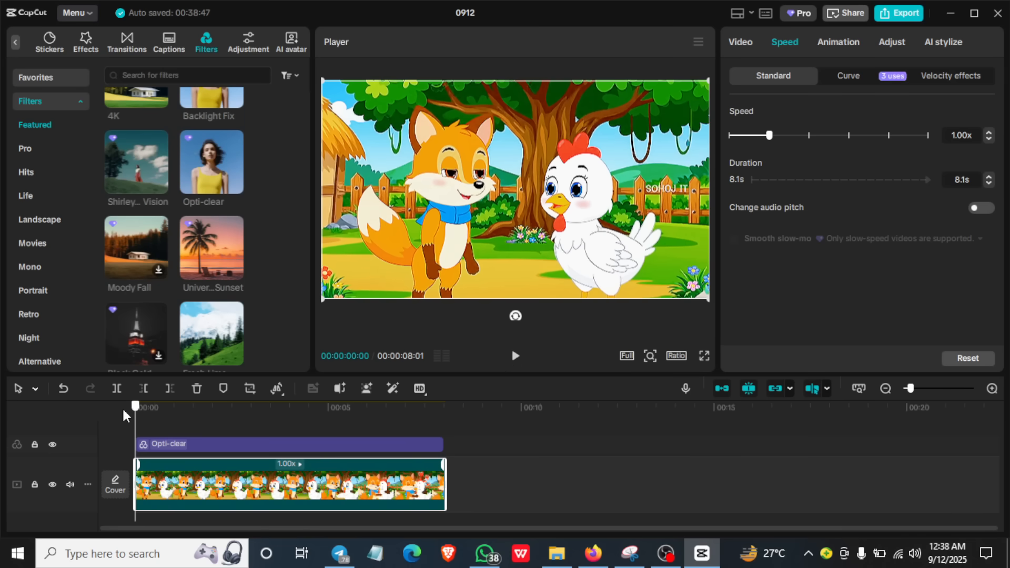
Step: Apply the Rock Vertically entrance animation to the fox and chicken clip
click(833, 45)
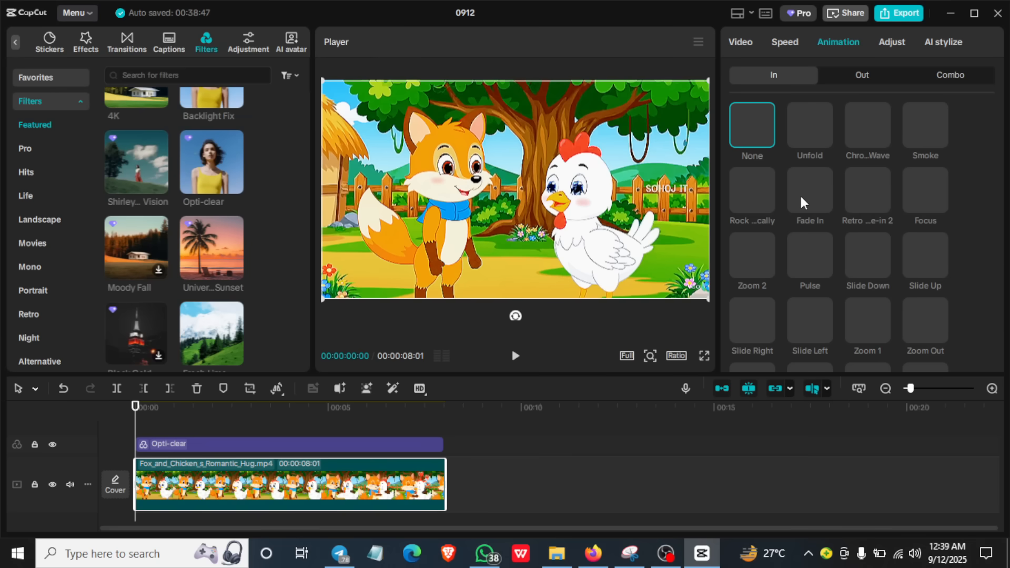
click(765, 196)
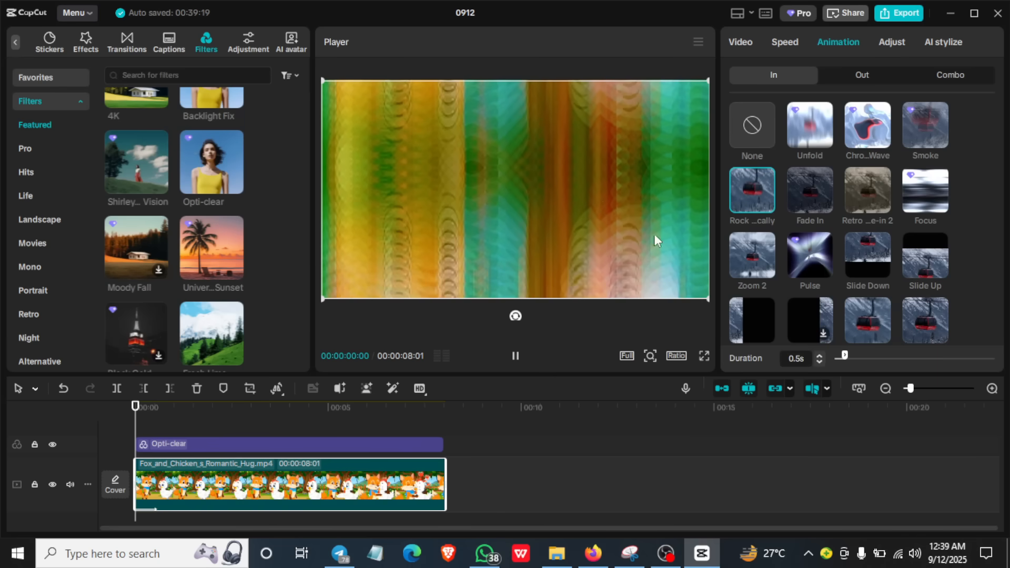
Step: Try the Chro...Wave, Fade In and Slide Down entrance animations on the clip and switch back to Rock Vertically
click(863, 126)
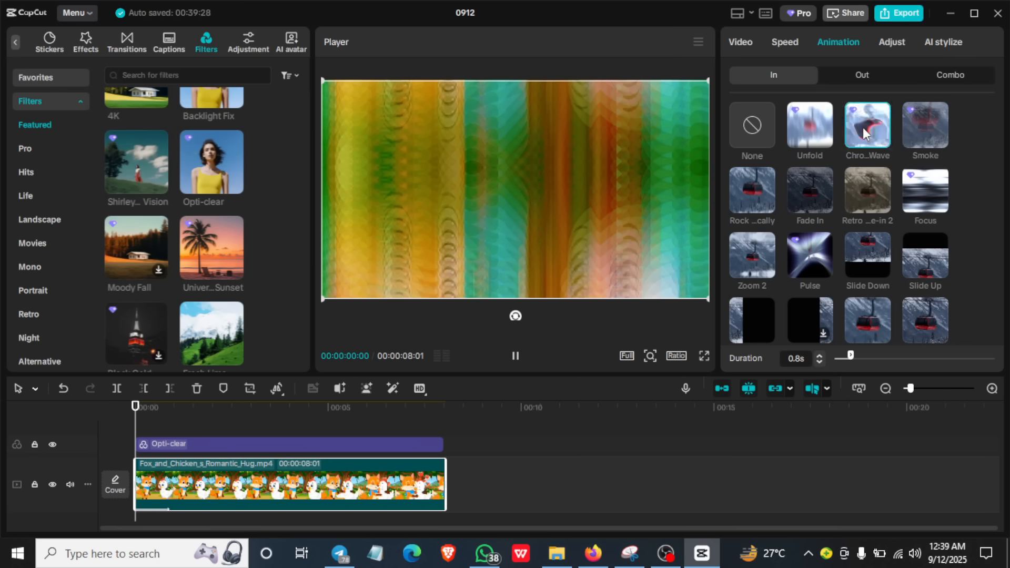
click(815, 195)
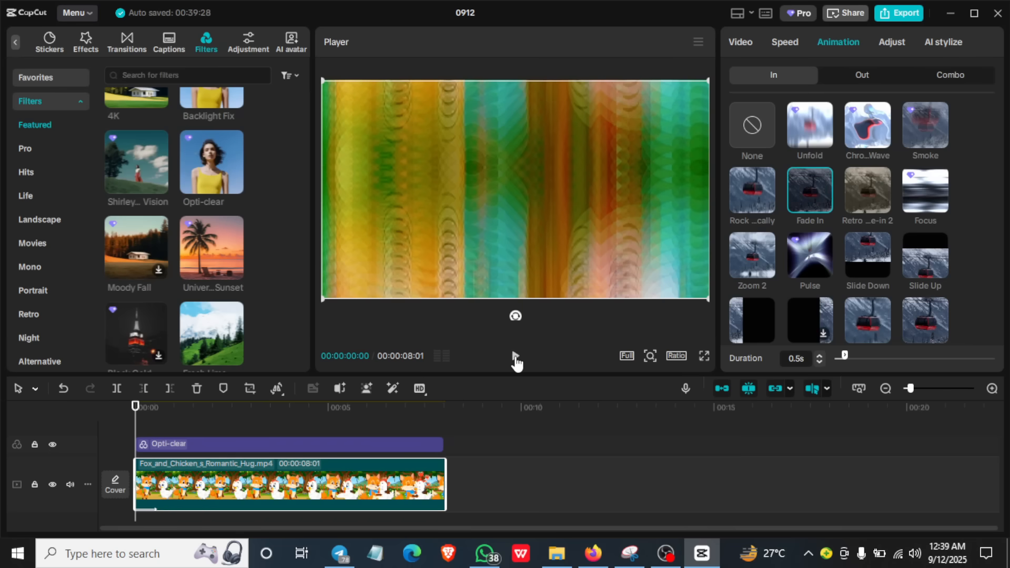
scroll(863, 237, down, 2)
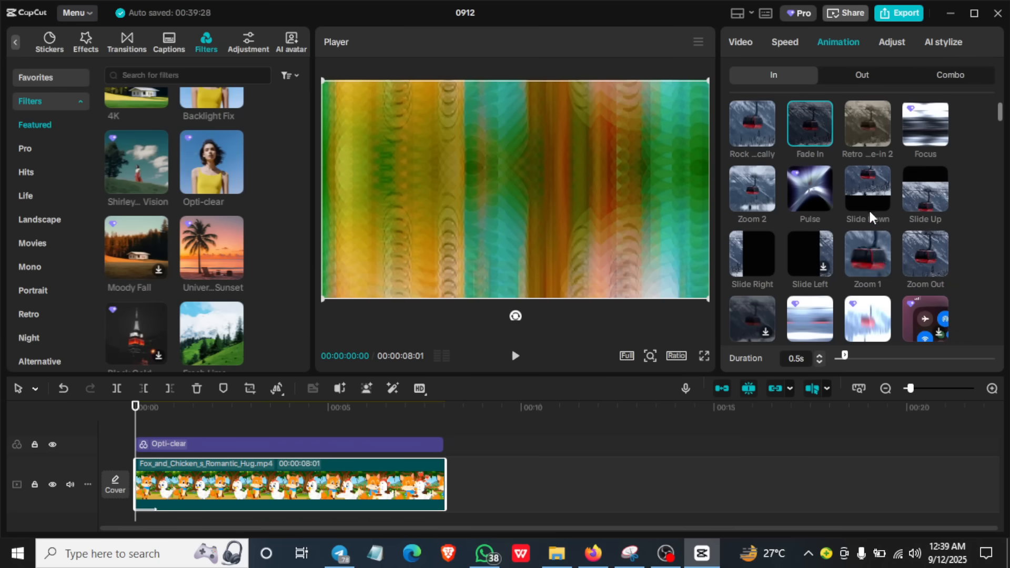
click(866, 192)
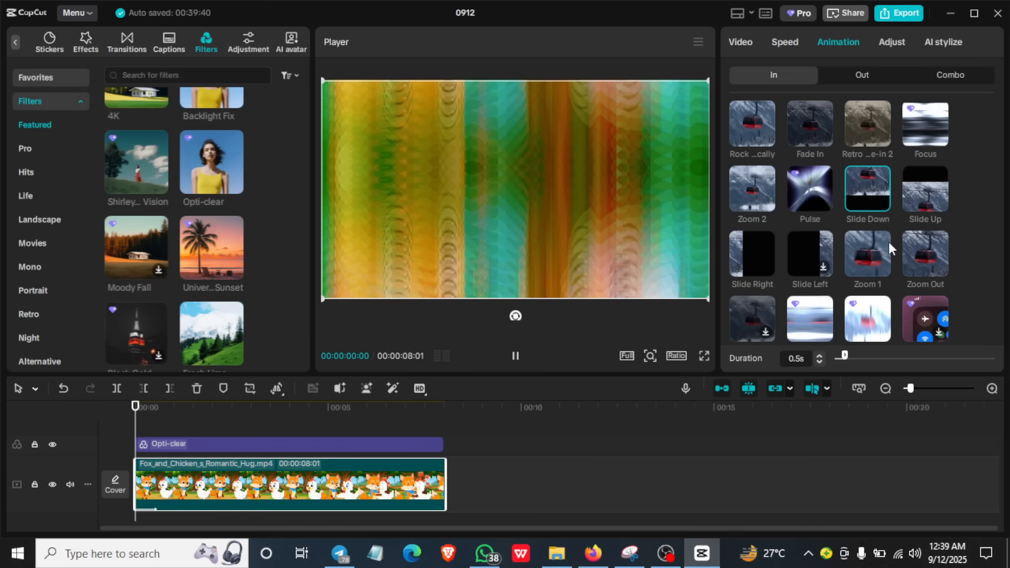
scroll(861, 215, up, 2)
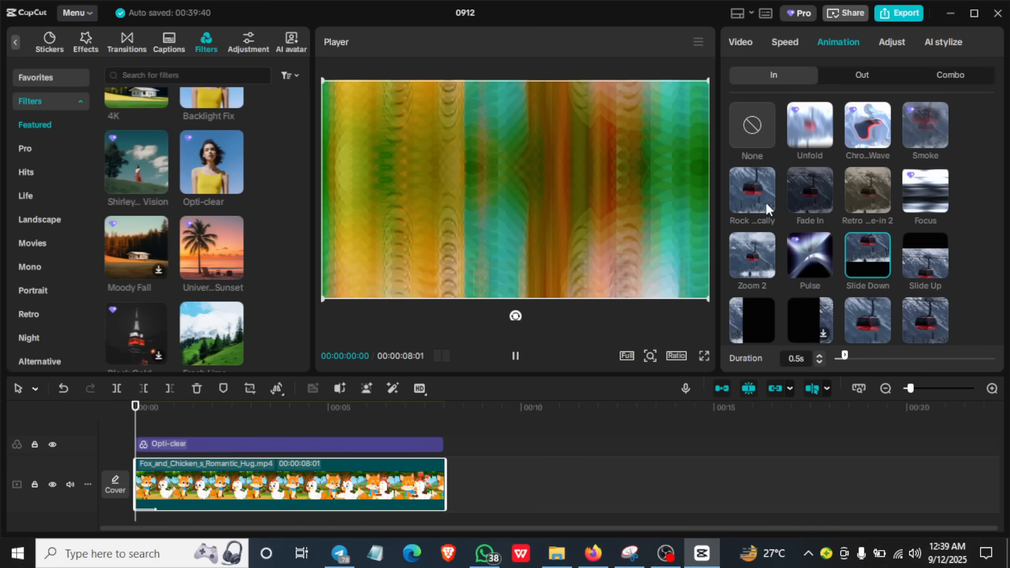
click(753, 192)
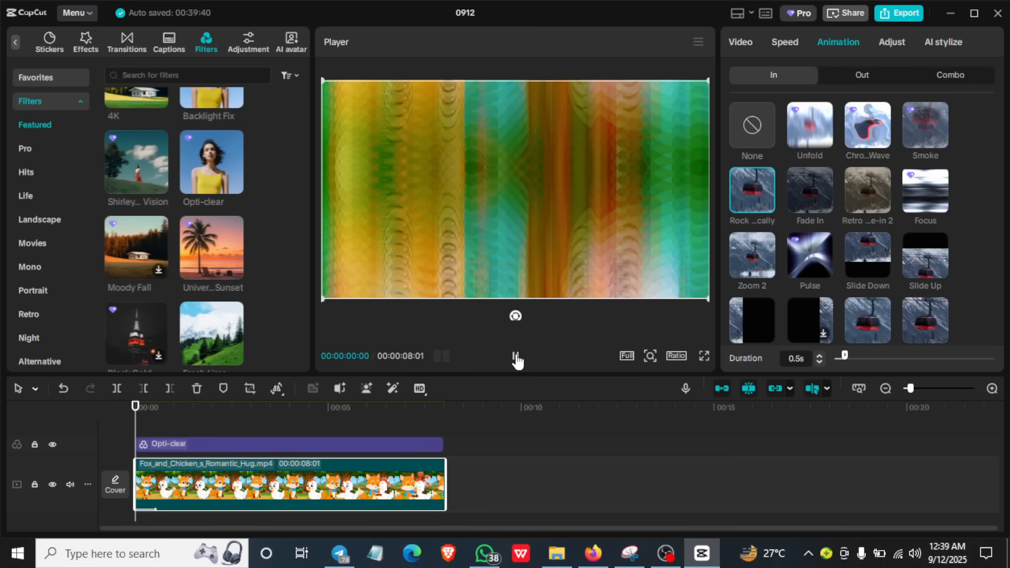
Step: Scrub to near the end of the fox and chicken clip and apply the Zoom In exit animation to it
click(168, 410)
drag(168, 410, 409, 408)
drag(284, 388, 428, 383)
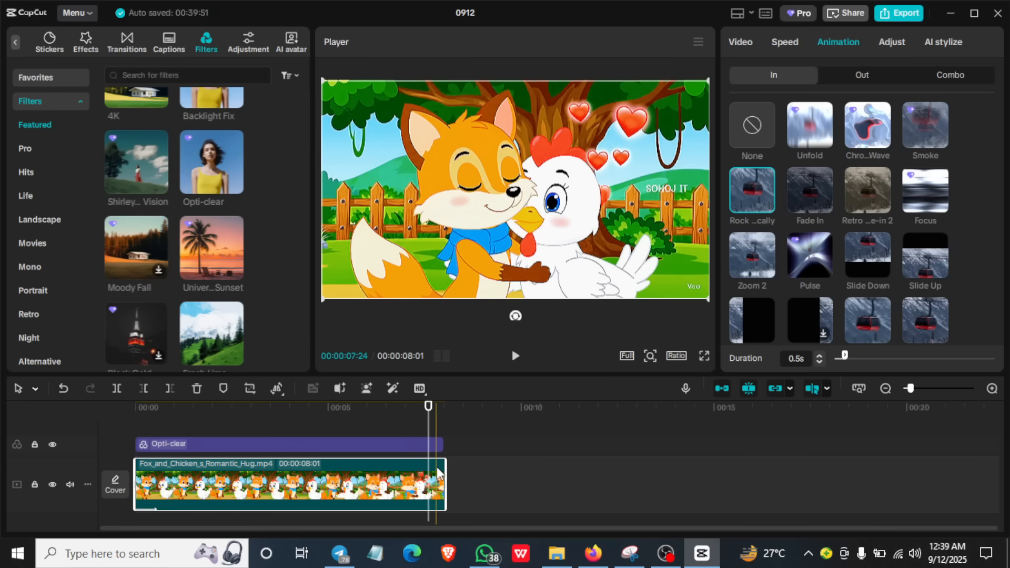
click(849, 79)
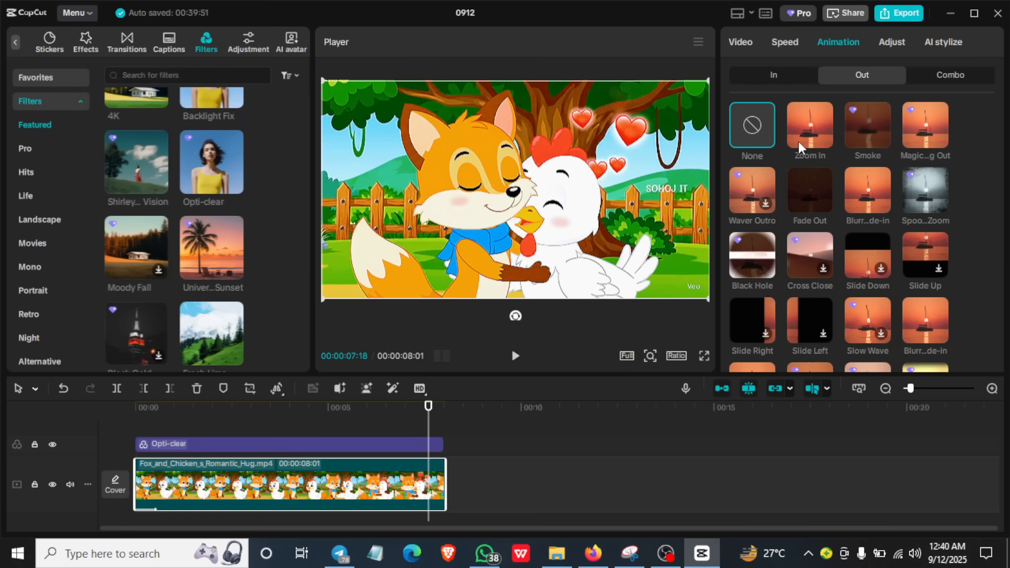
click(807, 125)
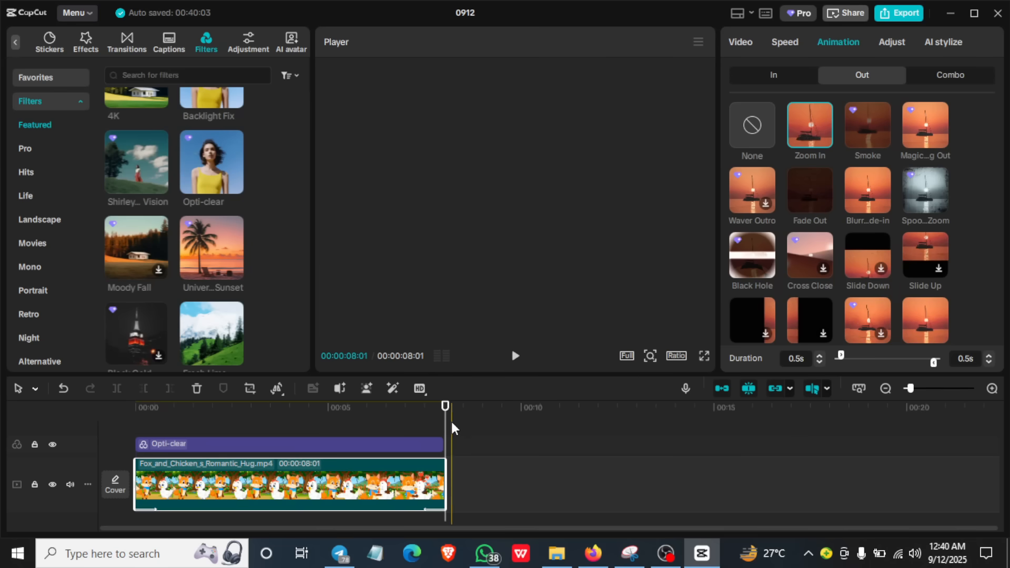
Step: Move the playhead back to the middle of the clip and apply the Zoom 1 combo animation
drag(447, 409, 303, 422)
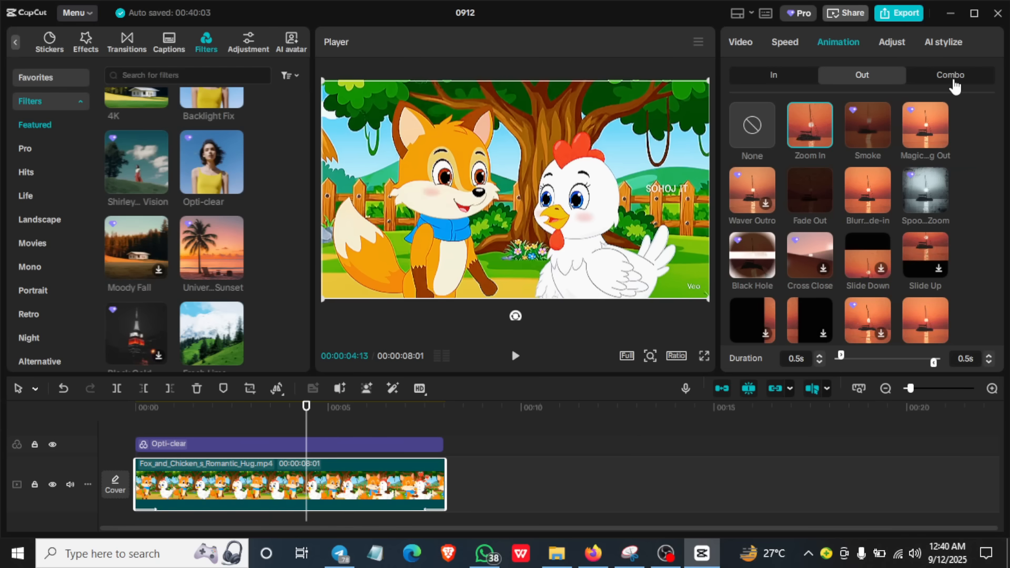
click(950, 75)
click(821, 135)
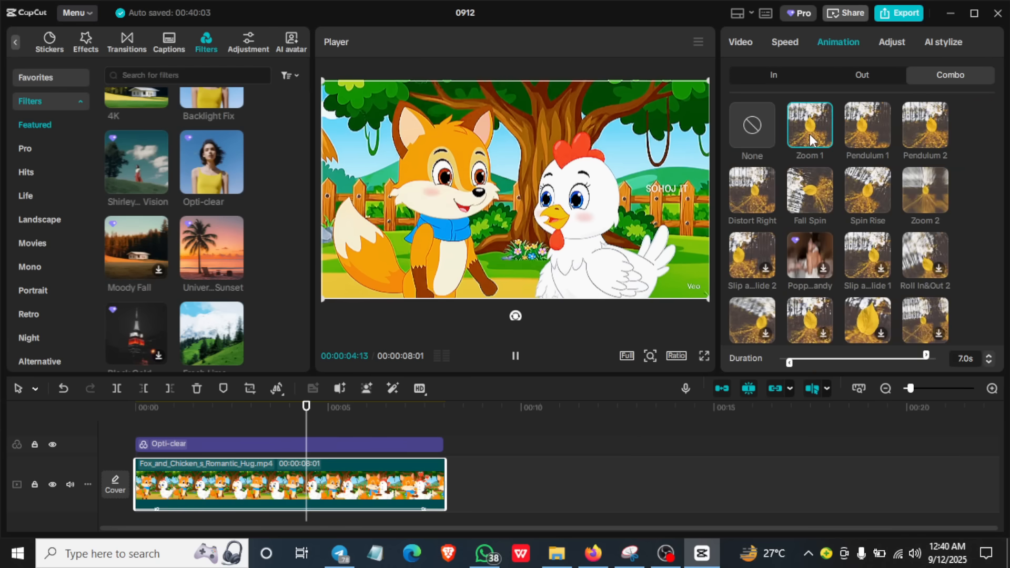
Step: Play the clip from its start to check the combined animations and pause after about one second
drag(306, 415, 130, 407)
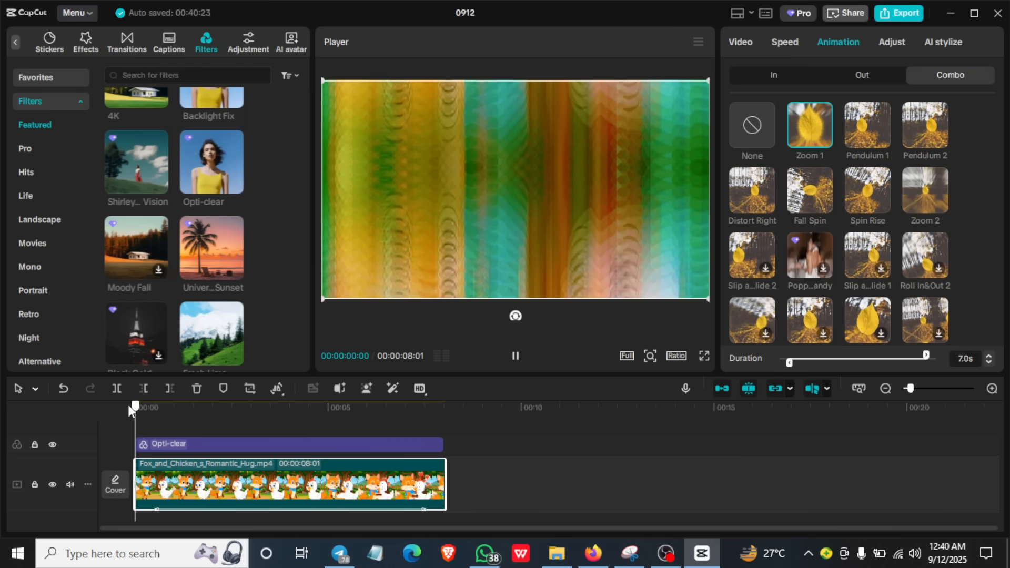
click(516, 357)
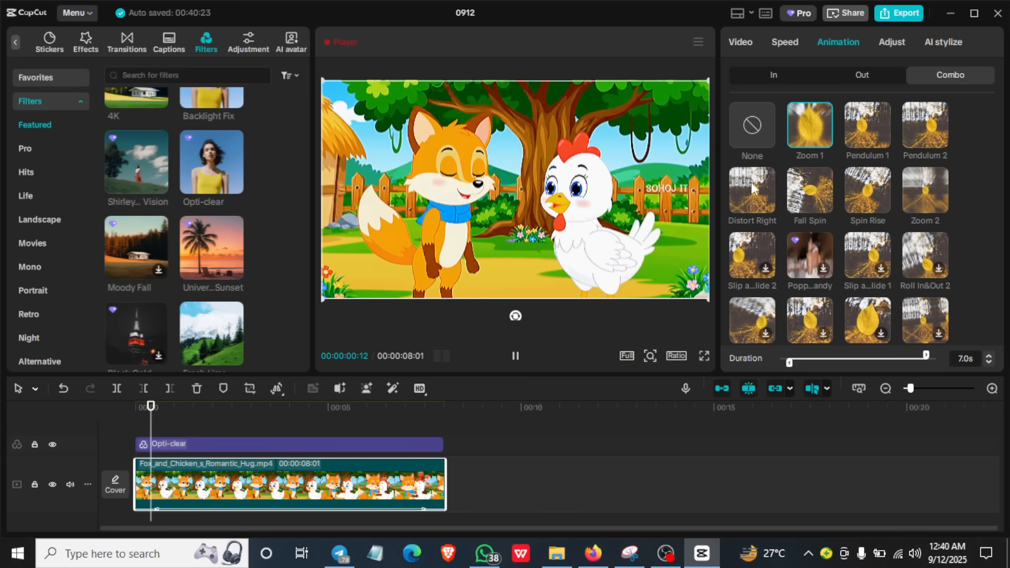
key(space)
click(516, 358)
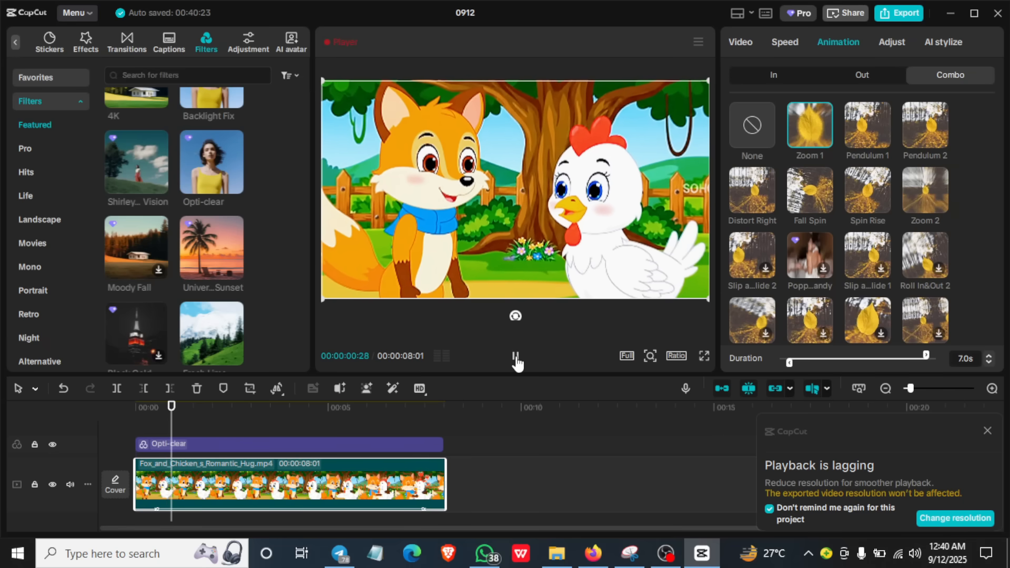
click(517, 362)
click(666, 554)
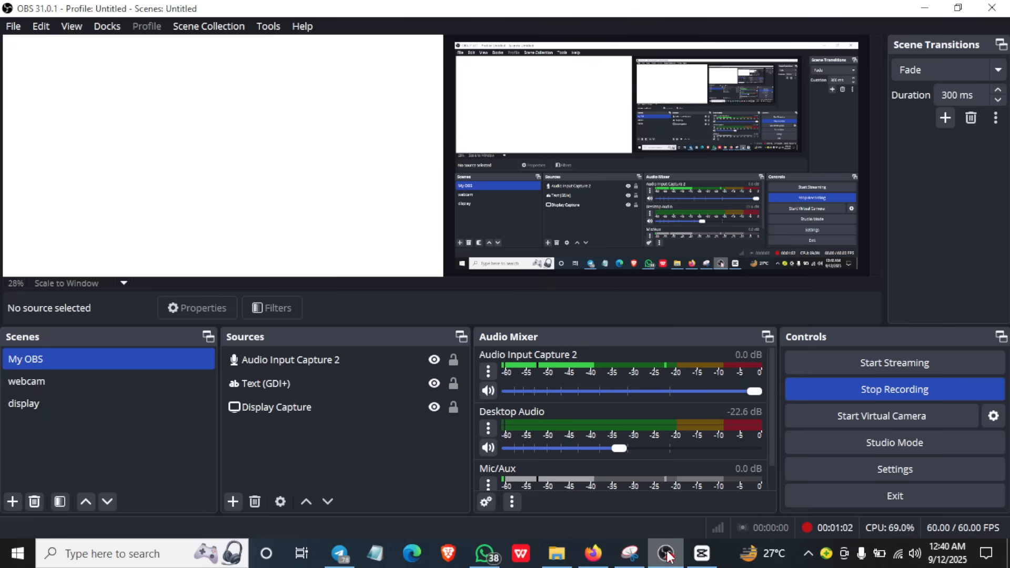
click(666, 554)
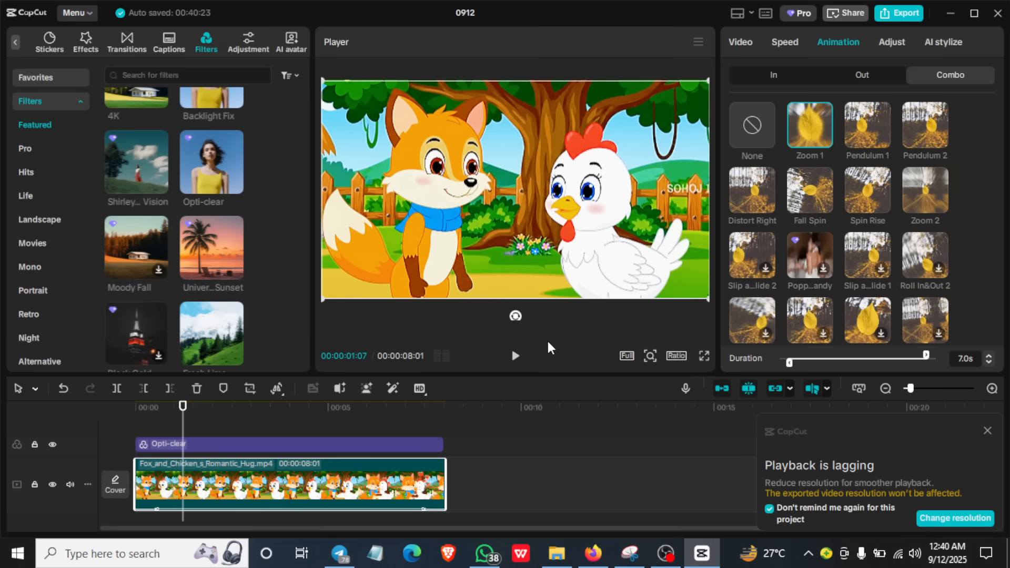
click(666, 554)
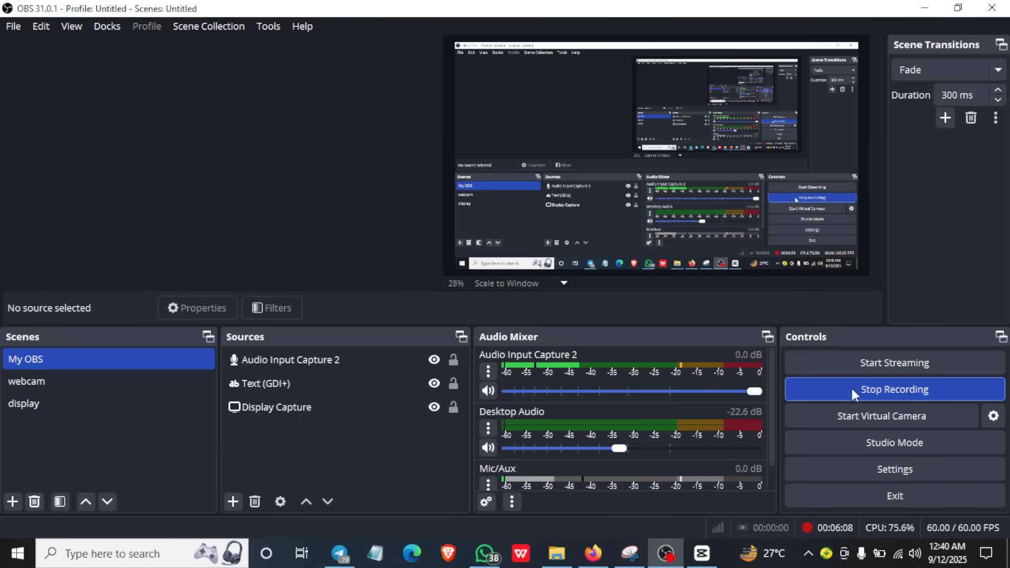